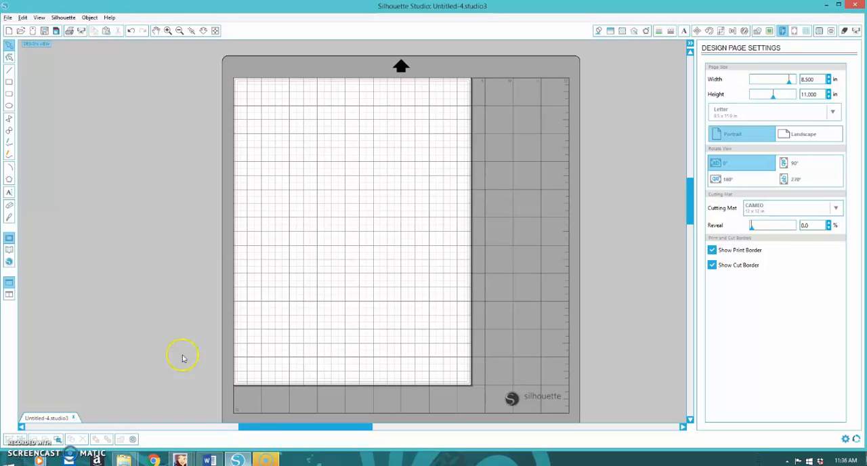
Step: Open the ECJ102cut image from the Images folder of STICKERS - EC Jan in Published Files
click(6, 19)
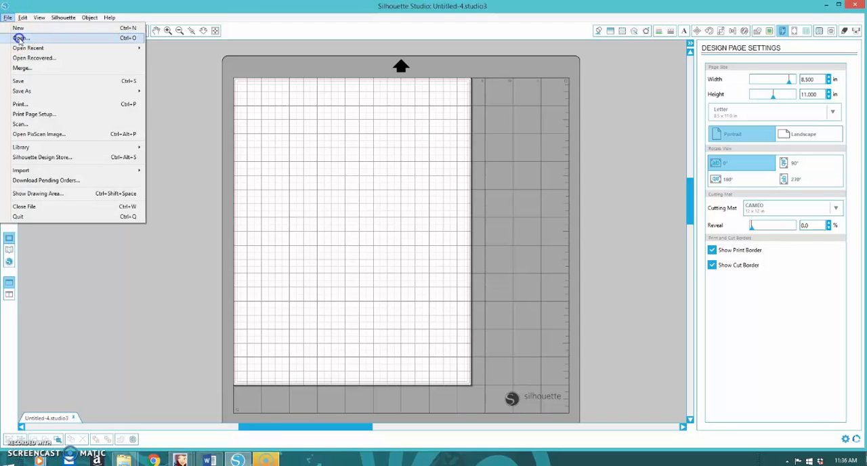
click(20, 38)
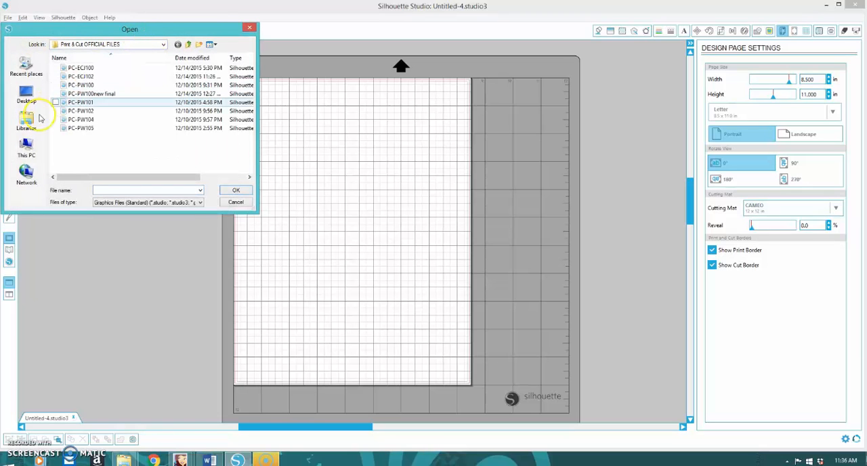
click(26, 94)
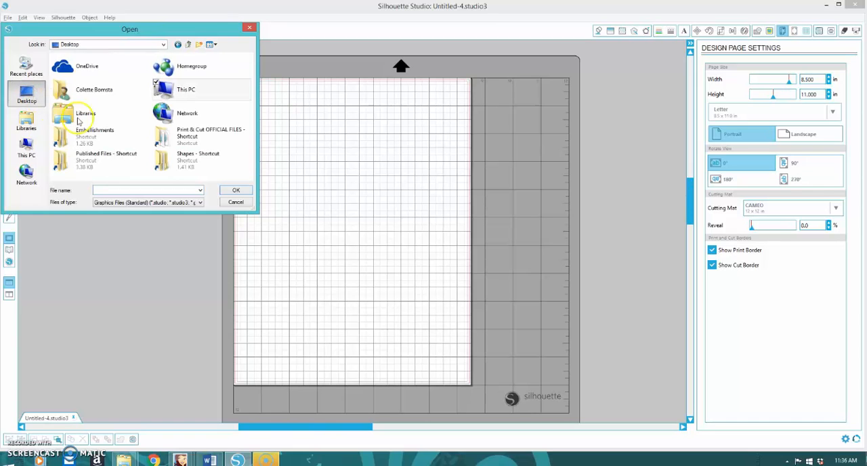
double_click(92, 157)
drag(249, 67, 252, 188)
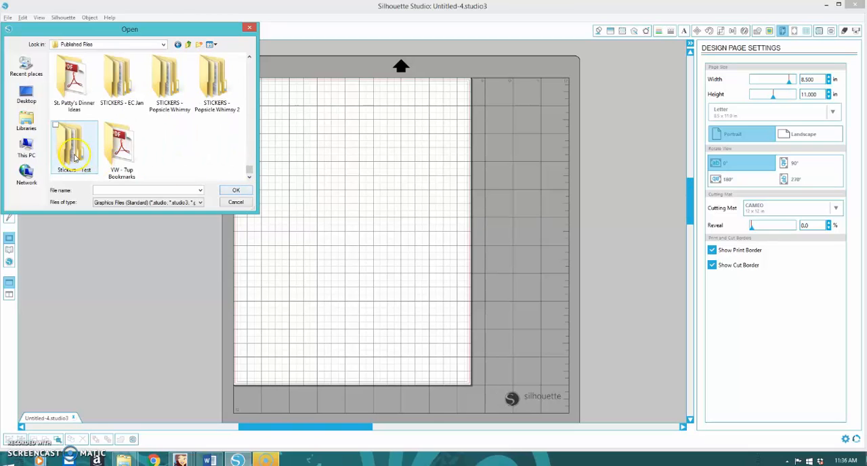
click(123, 84)
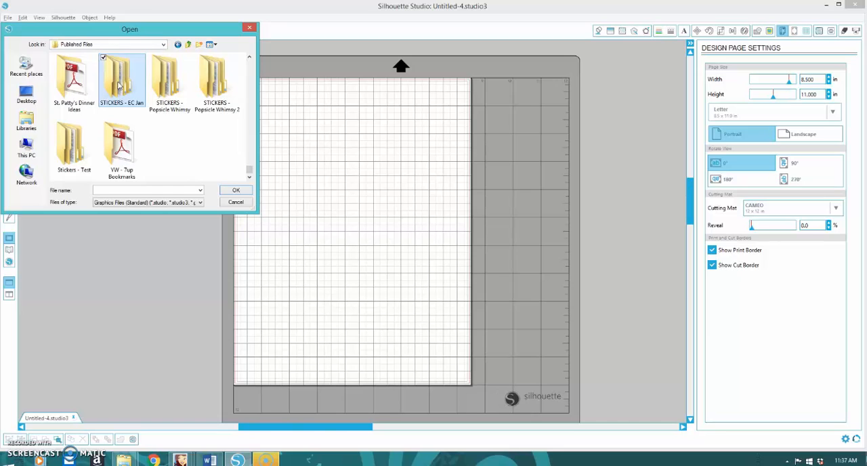
double_click(76, 85)
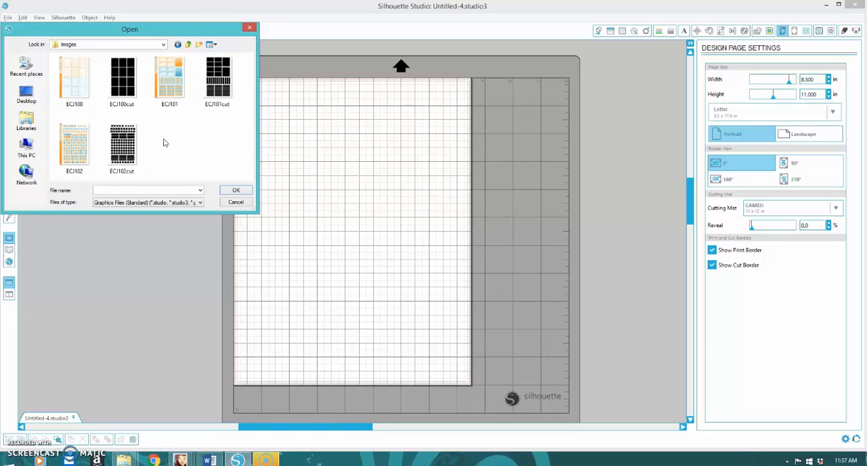
click(123, 151)
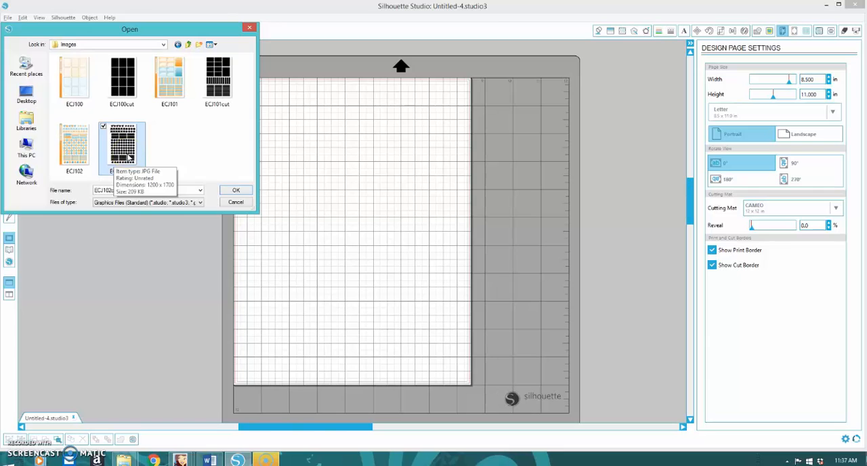
click(234, 190)
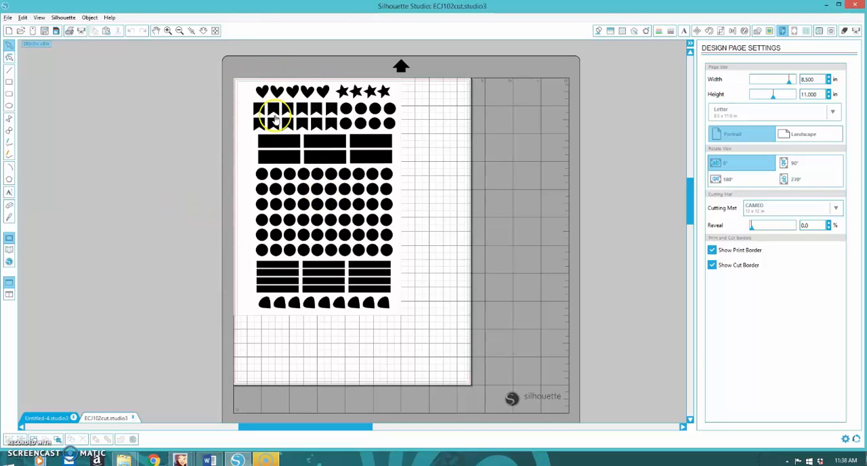
Step: Define a trace area enclosing the entire ECJ102cut sheet of black shapes
click(770, 33)
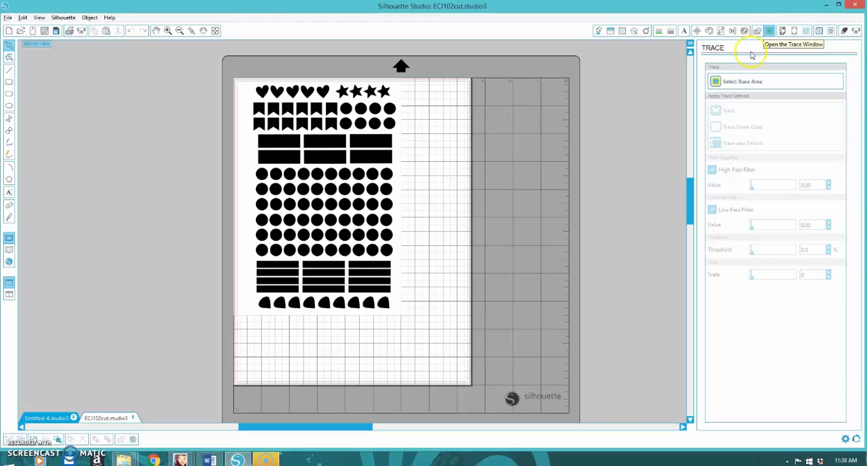
click(738, 80)
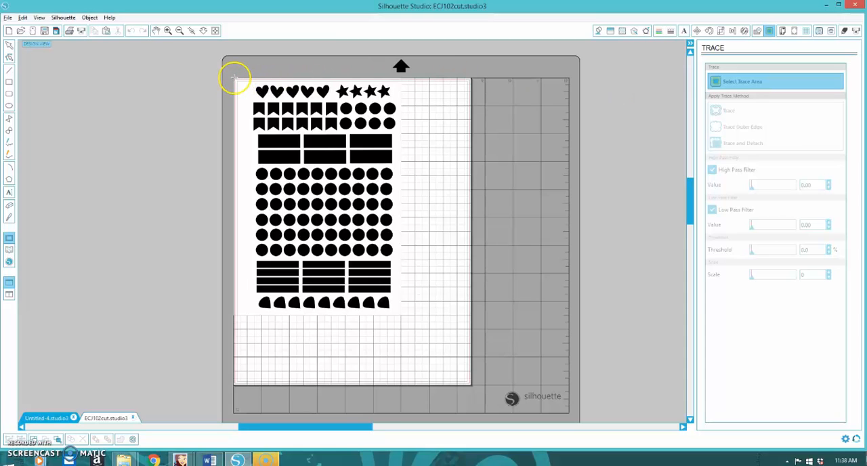
drag(233, 79, 282, 140)
drag(322, 176, 401, 315)
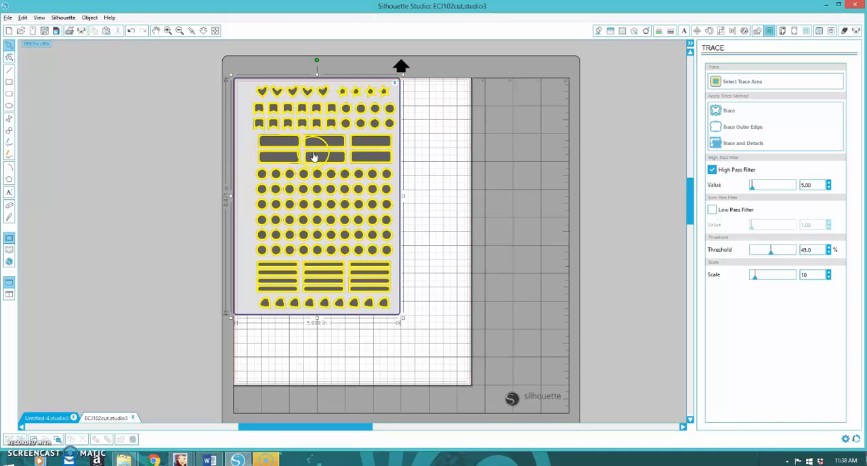
Step: Trace the outer edge of the shapes with the High Pass Filter off, and move the black image off the page
click(712, 170)
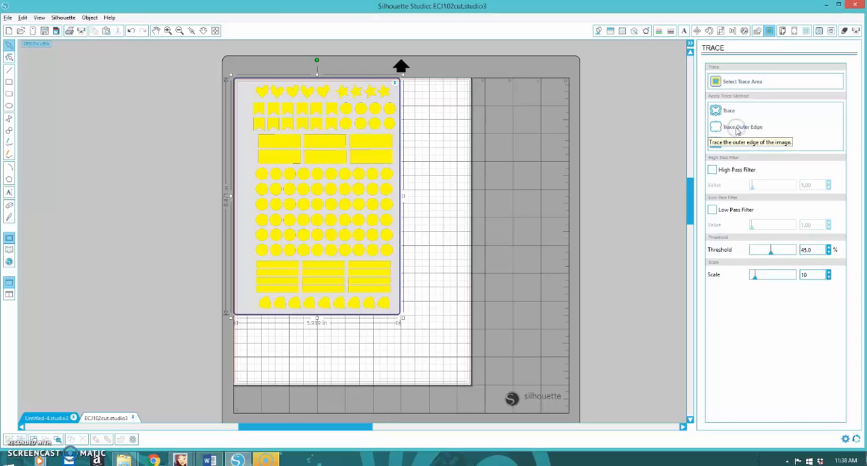
click(738, 132)
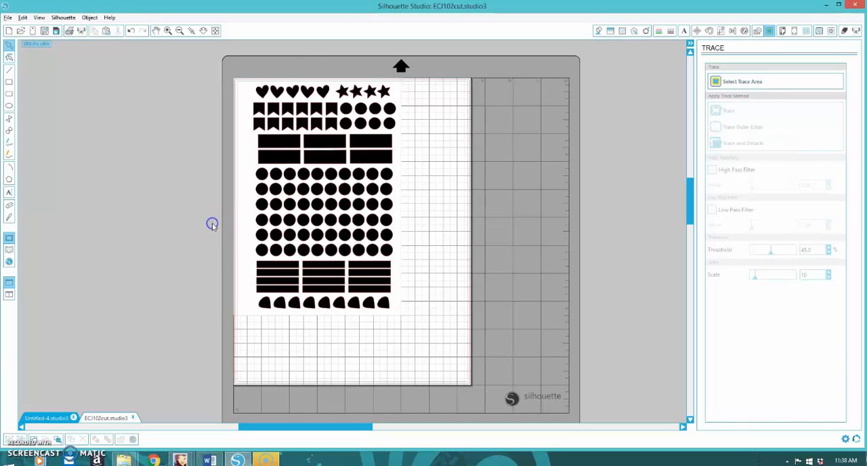
click(278, 160)
drag(278, 160, 94, 160)
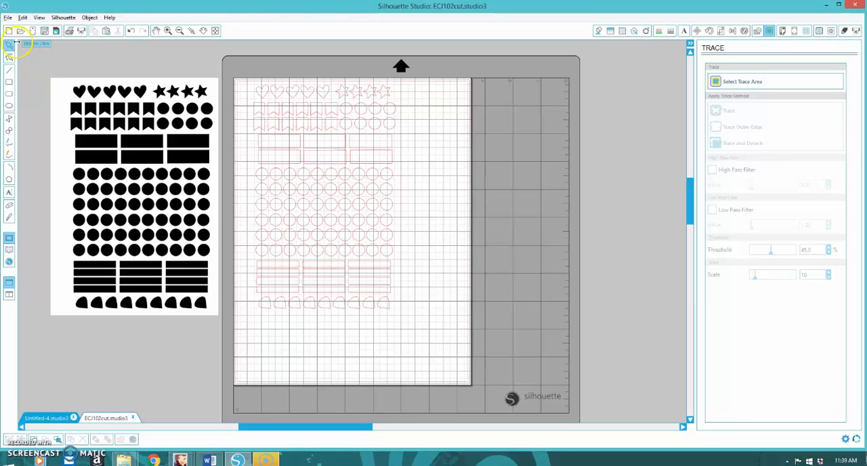
Step: Open the full-colour ECJ102 sticker image from the same Images folder
click(7, 18)
click(19, 40)
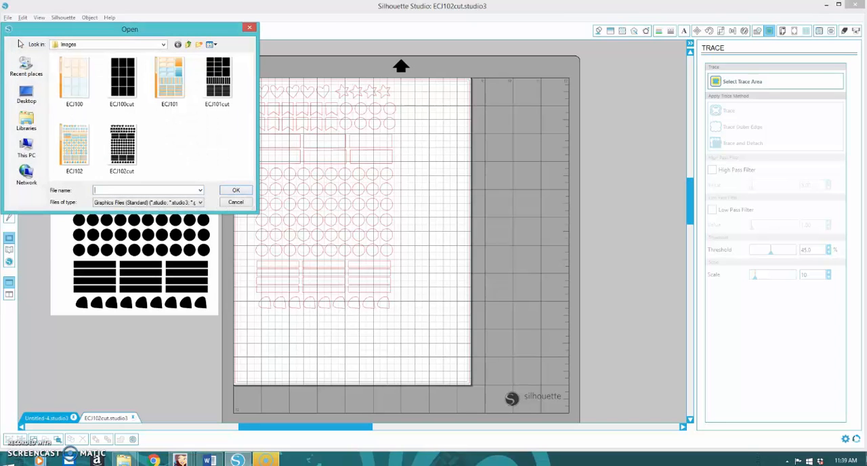
click(78, 149)
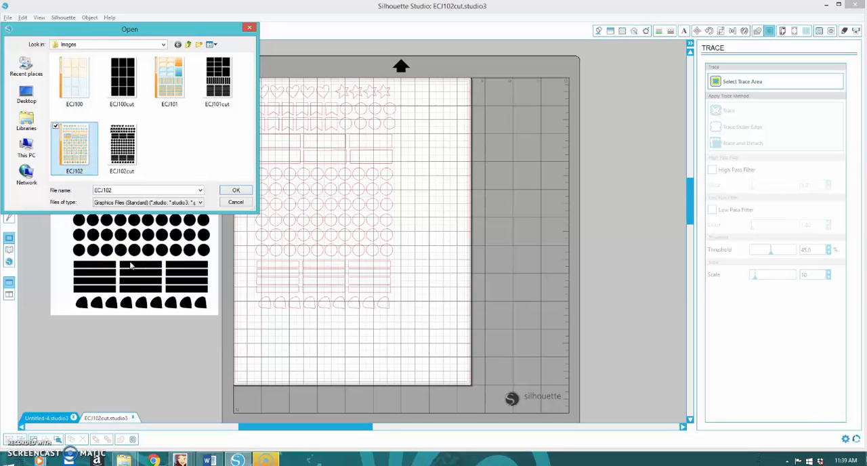
click(224, 191)
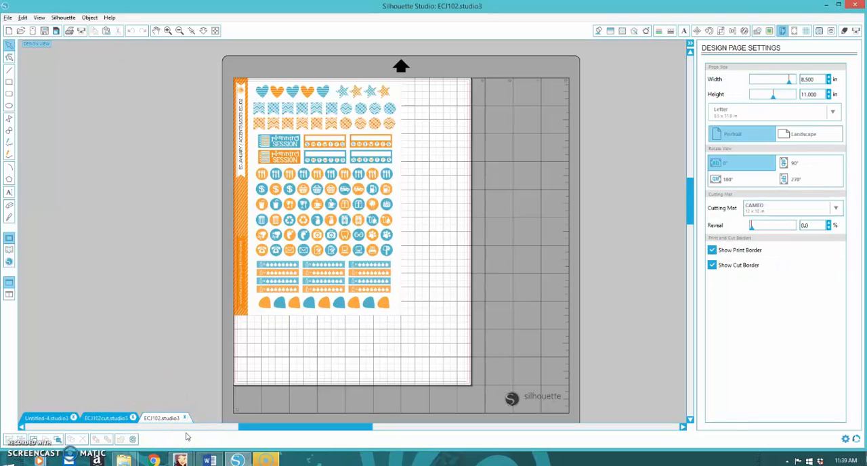
Step: Copy the traced cut lines from the ECJ102cut document and paste them in place over the ECJ102 sticker image
click(115, 420)
click(116, 421)
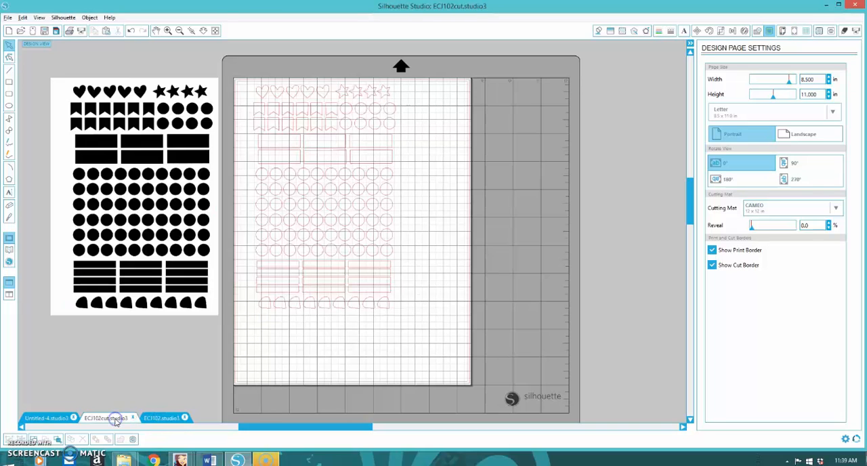
click(275, 214)
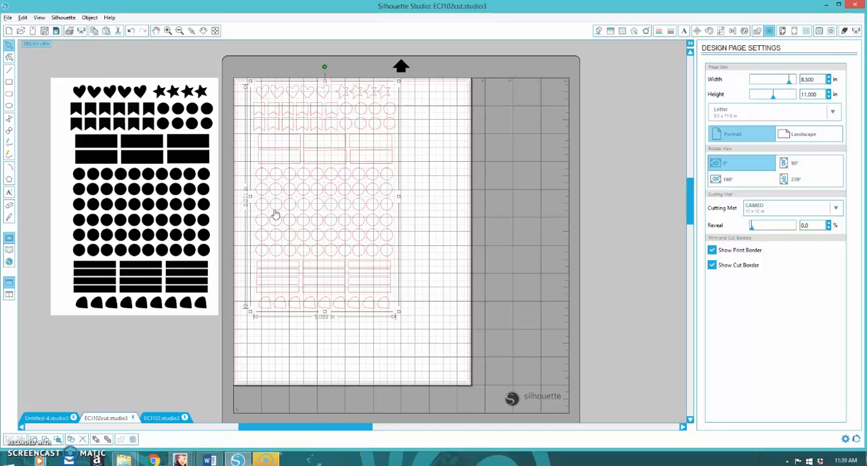
click(156, 419)
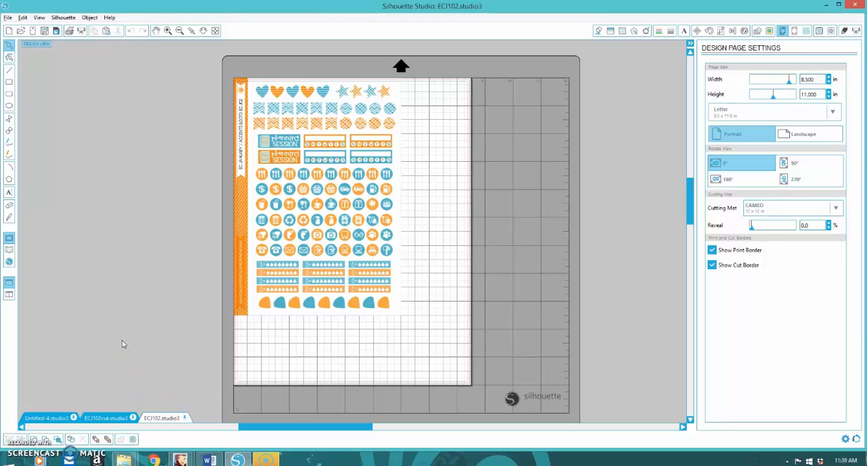
key(ctrl+a)
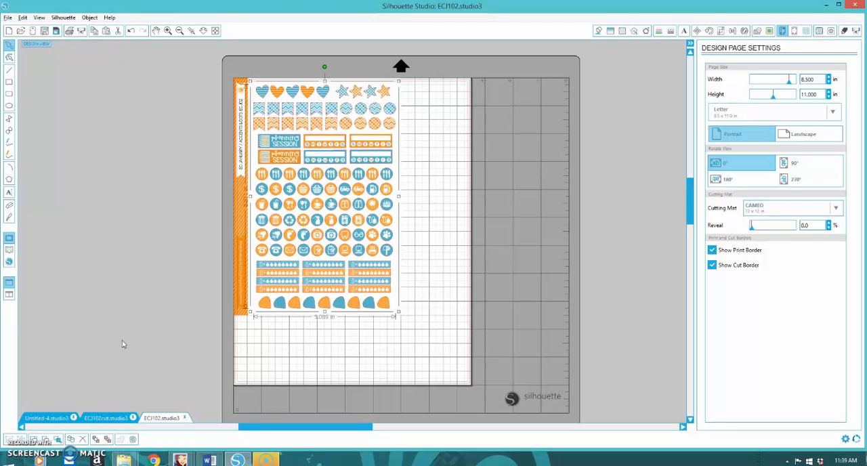
Step: Group the sticker image with its cut lines and move the group to about the middle of the page
click(185, 203)
click(205, 147)
drag(199, 146, 231, 199)
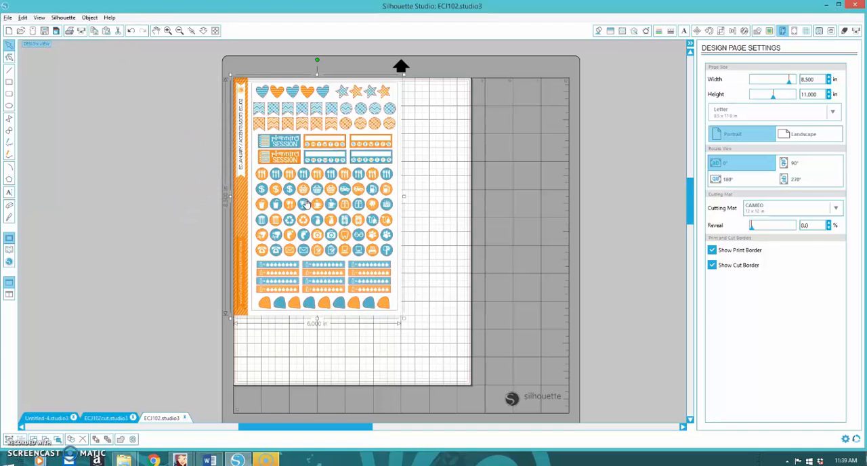
right_click(307, 203)
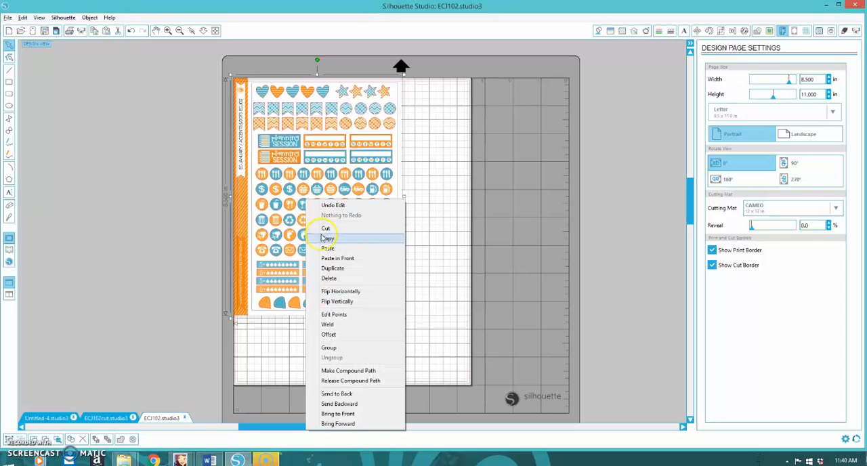
click(334, 348)
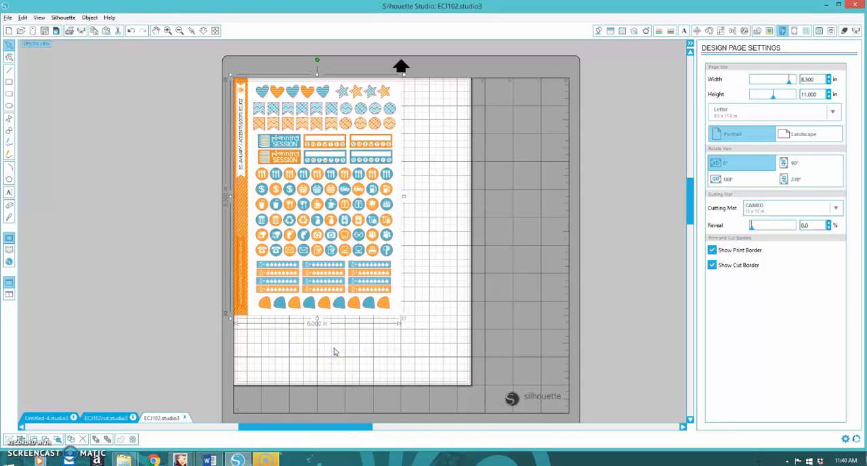
drag(298, 149, 333, 192)
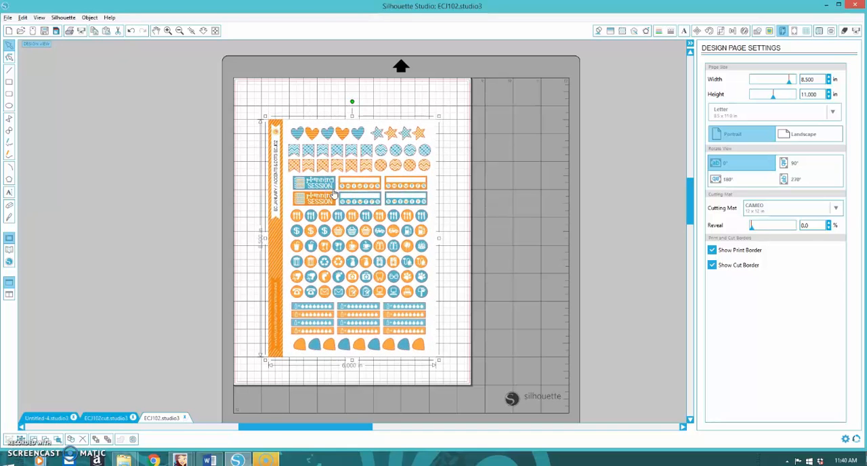
click(323, 182)
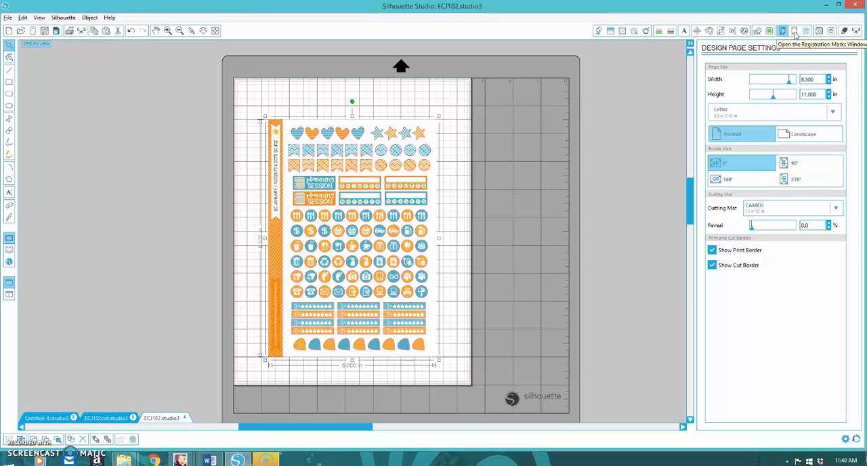
Step: Add Type 1 registration marks and set the left, top, right and bottom insets to 0.394 in
click(796, 32)
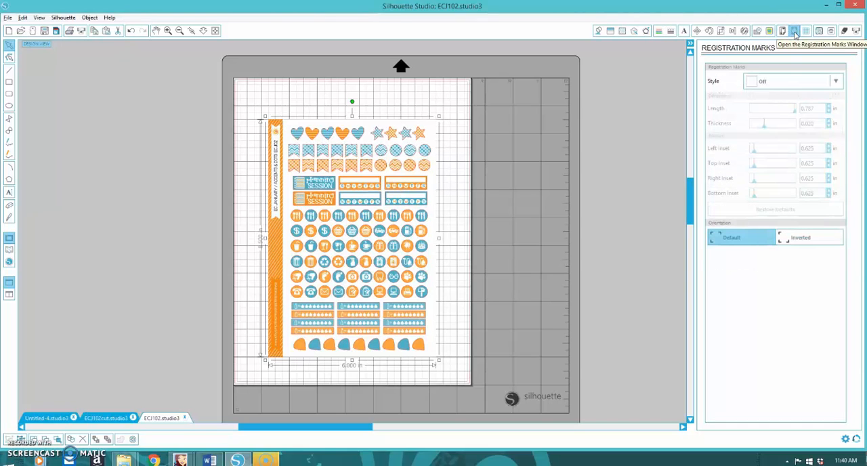
click(773, 81)
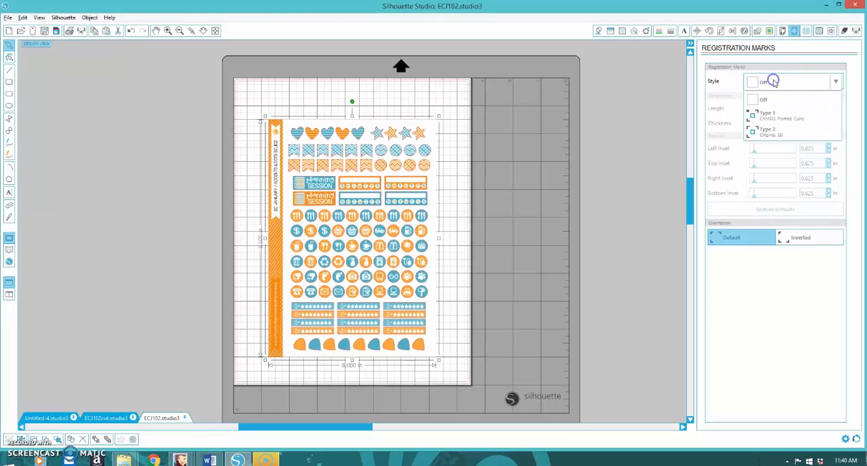
click(779, 120)
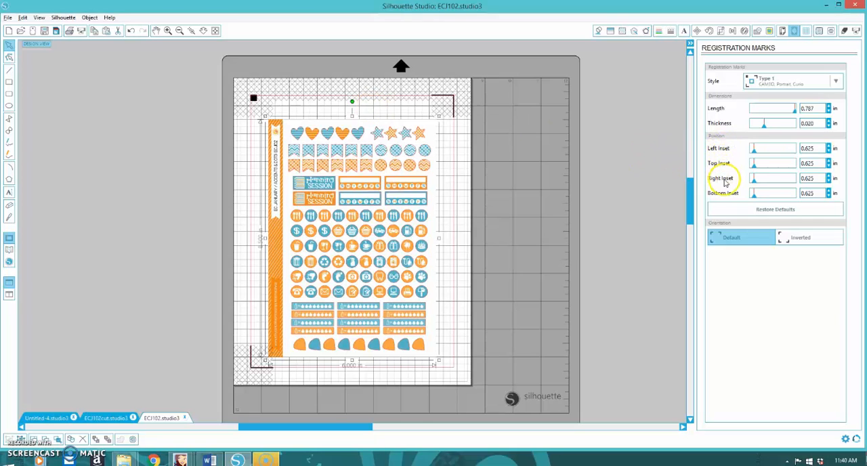
drag(755, 148, 746, 197)
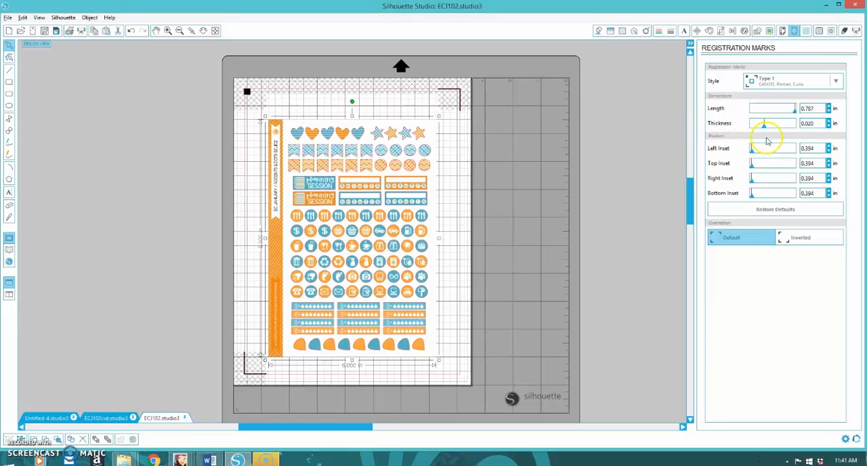
Step: Set the material type in the cut settings to White Sticker Paper
click(846, 31)
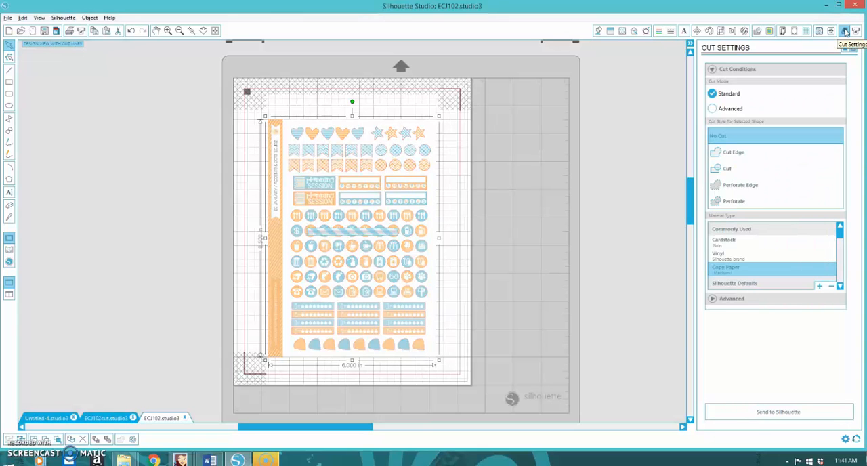
click(840, 235)
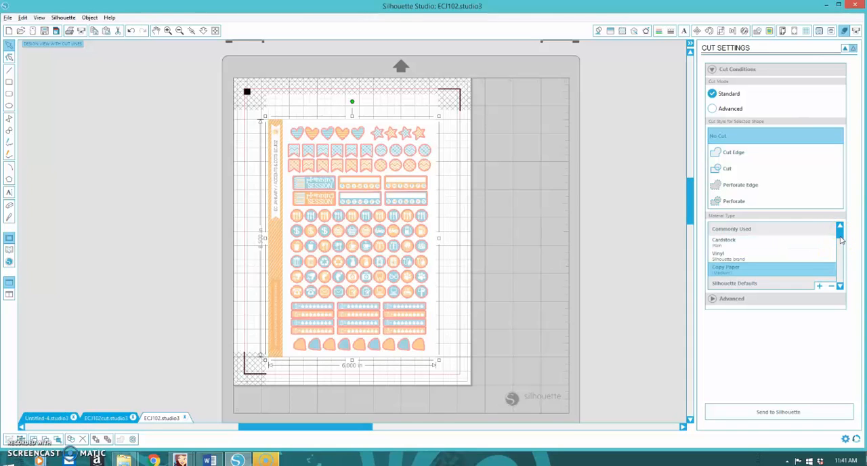
click(841, 237)
drag(841, 237, 842, 242)
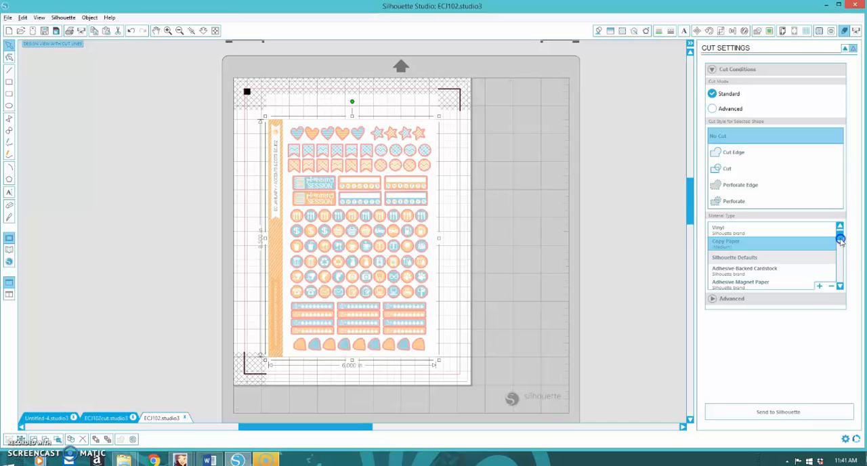
click(841, 263)
drag(840, 263, 839, 288)
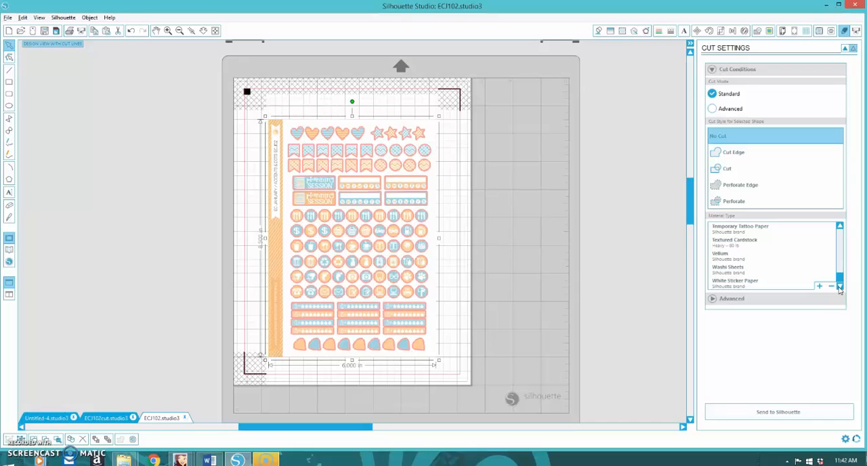
click(747, 284)
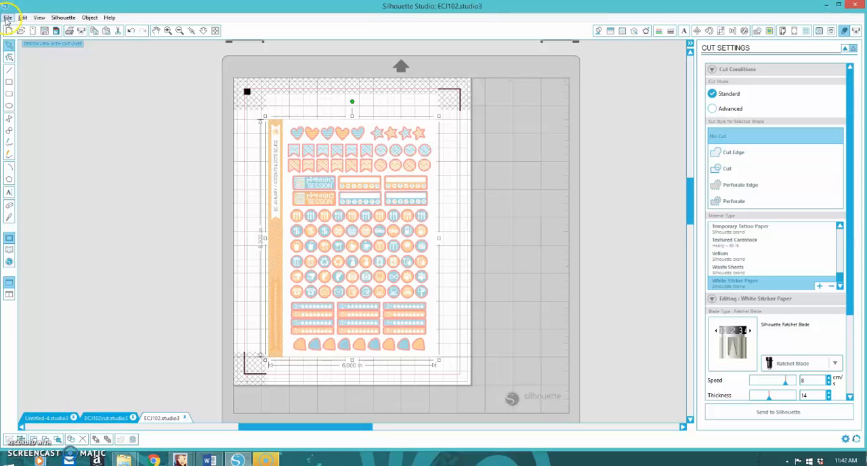
click(734, 339)
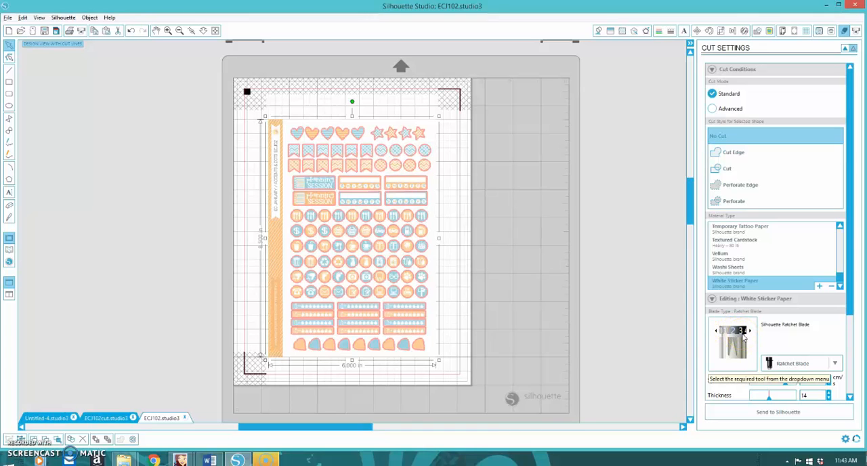
click(739, 336)
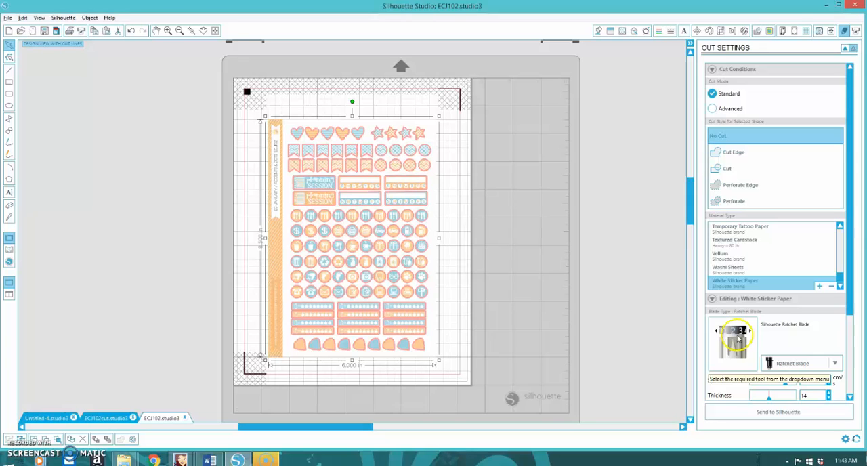
Step: Confirm HP Everyday Photo Paper, Matte media and Best quality in the printer preferences, and leave the print dialog without printing
click(8, 18)
click(25, 112)
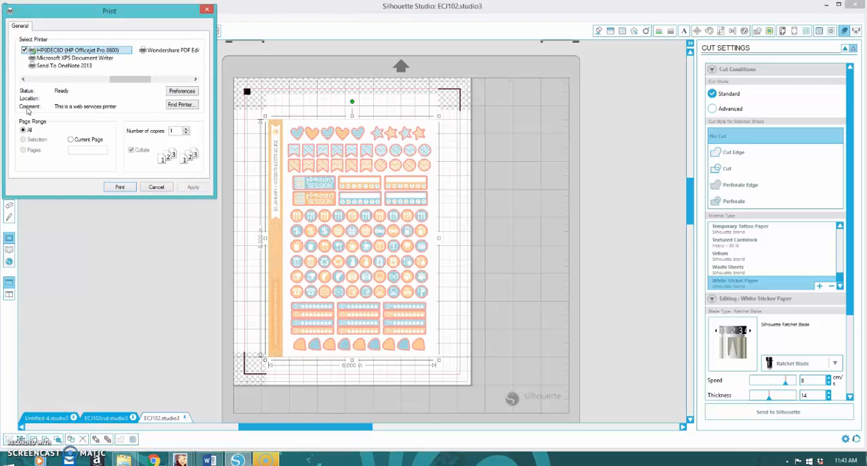
click(180, 93)
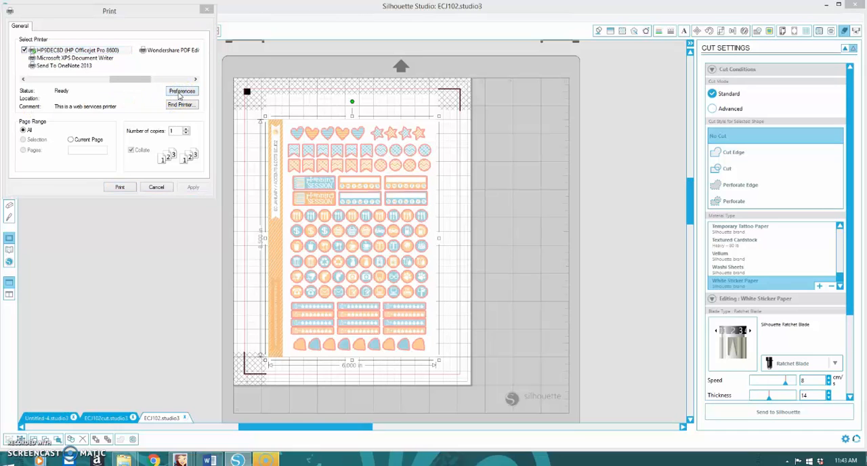
click(60, 61)
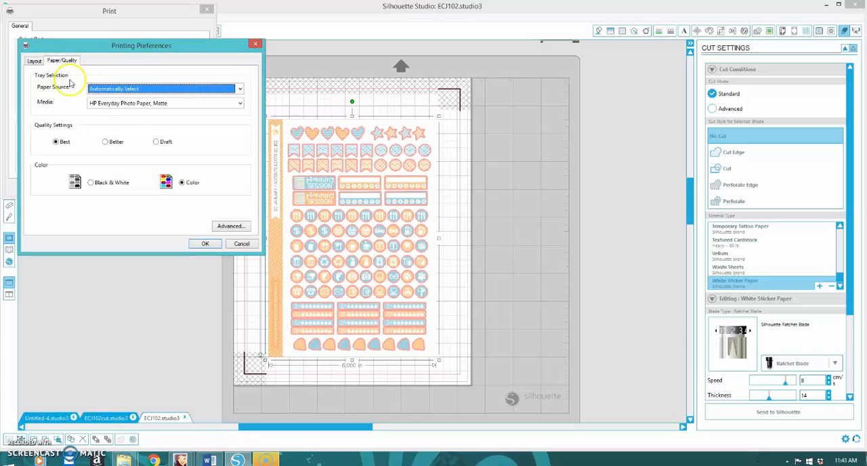
click(142, 104)
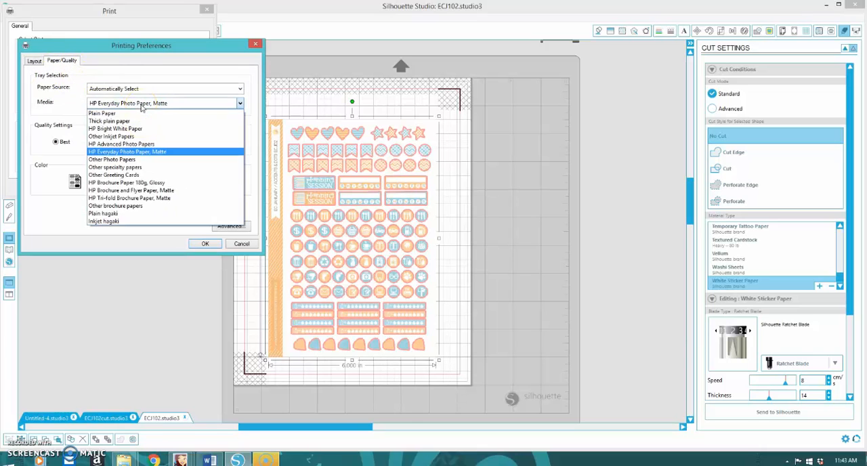
click(146, 145)
click(143, 144)
click(60, 143)
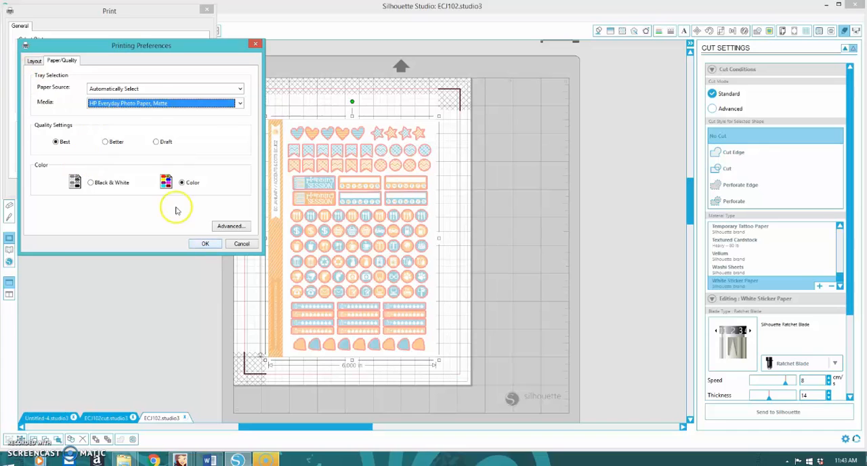
click(203, 243)
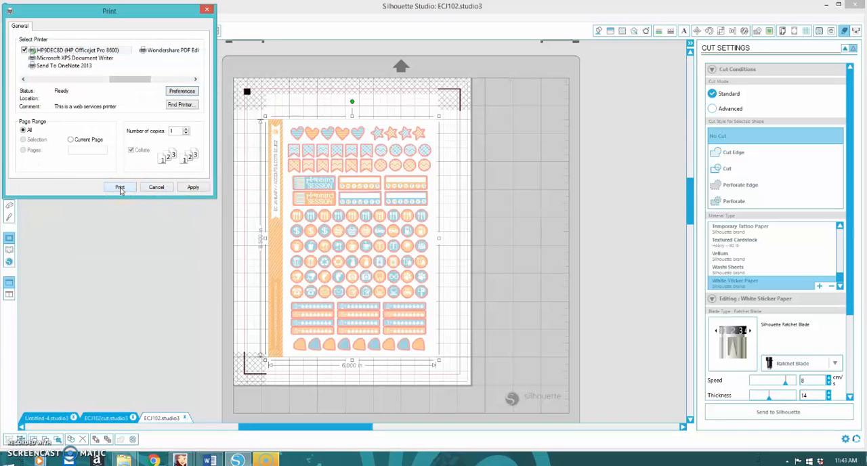
click(207, 10)
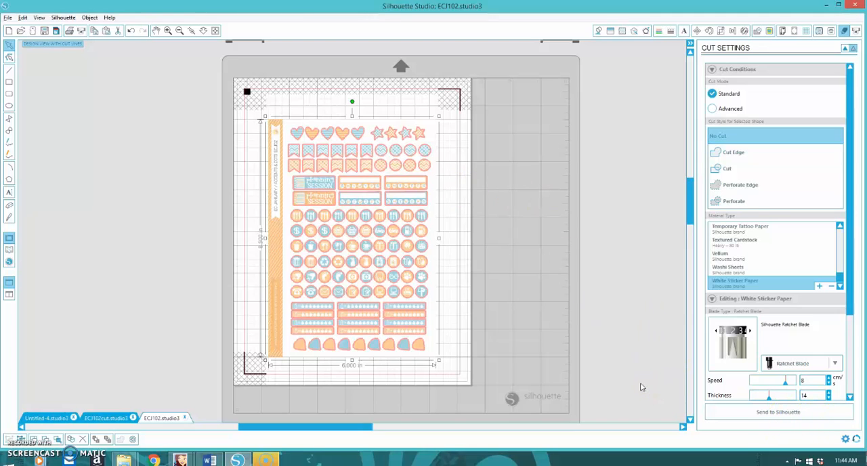
Step: Leave the cut settings for the fill color options, deselect the design and view the sticker sheet at 100%
click(780, 413)
click(595, 31)
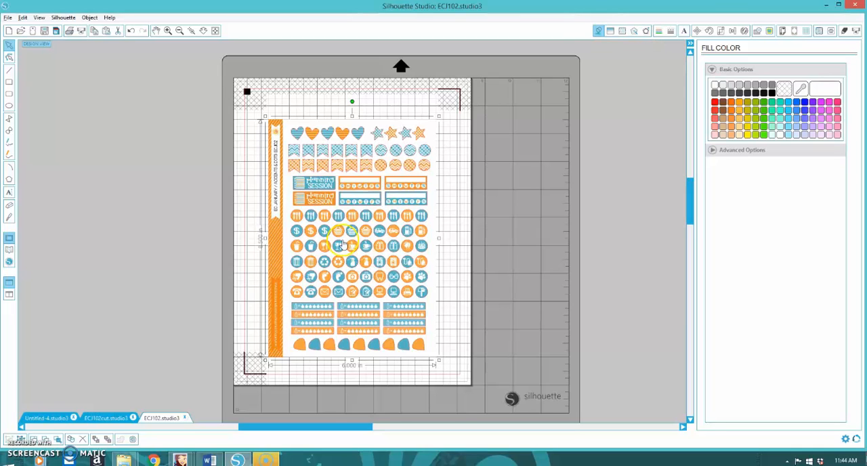
click(217, 213)
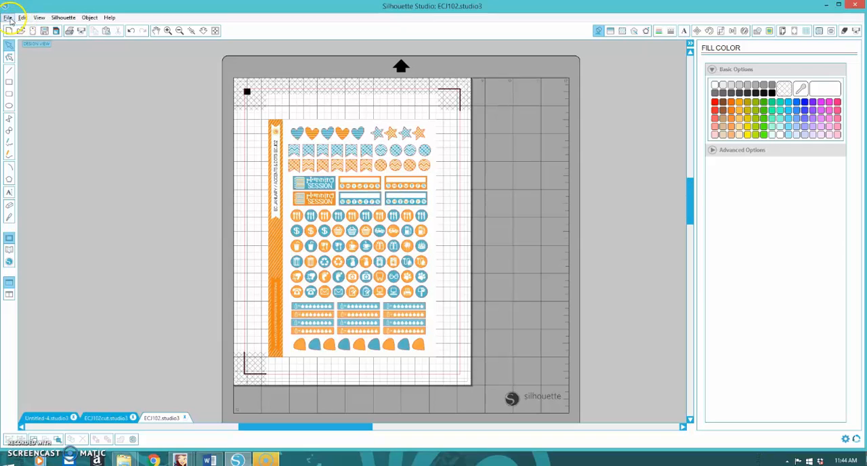
click(38, 17)
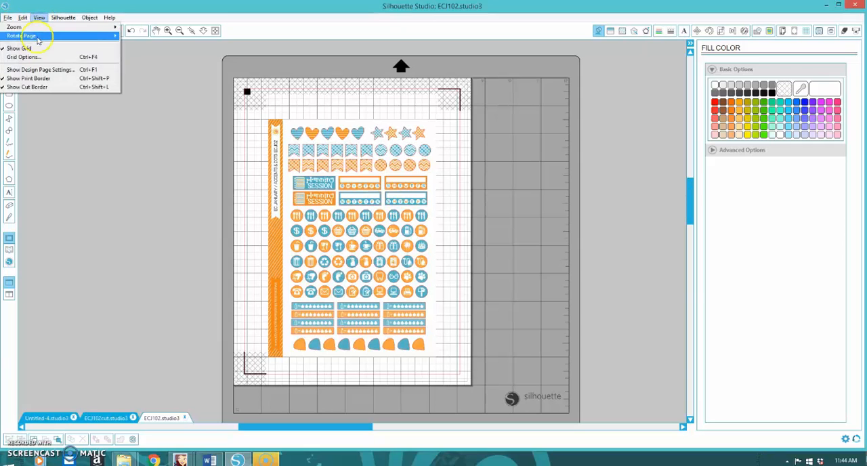
mouse_move(76, 27)
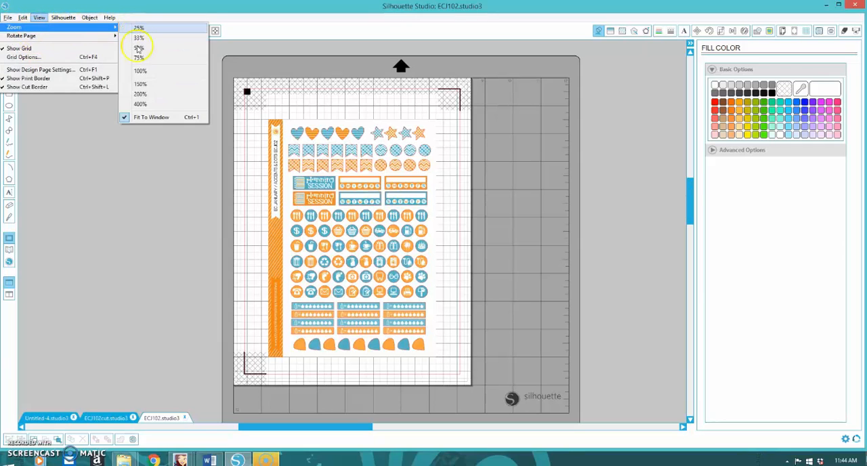
click(141, 83)
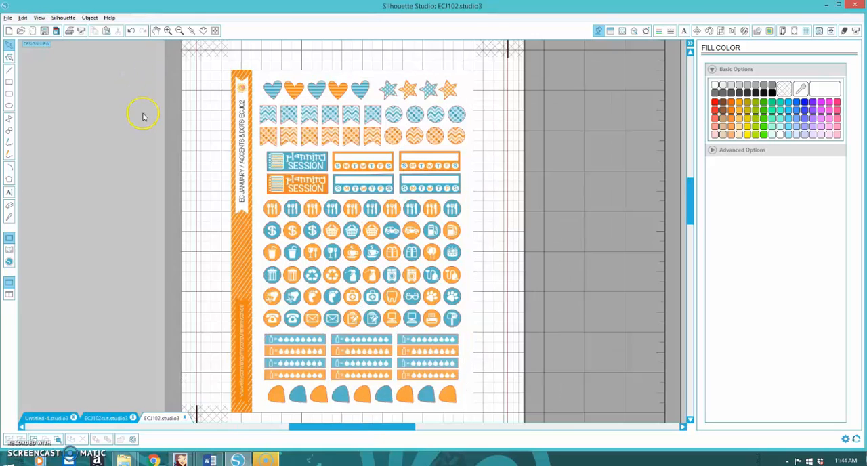
Step: Ungroup the sticker image from its cut lines and select the sticker image again
click(285, 165)
right_click(286, 166)
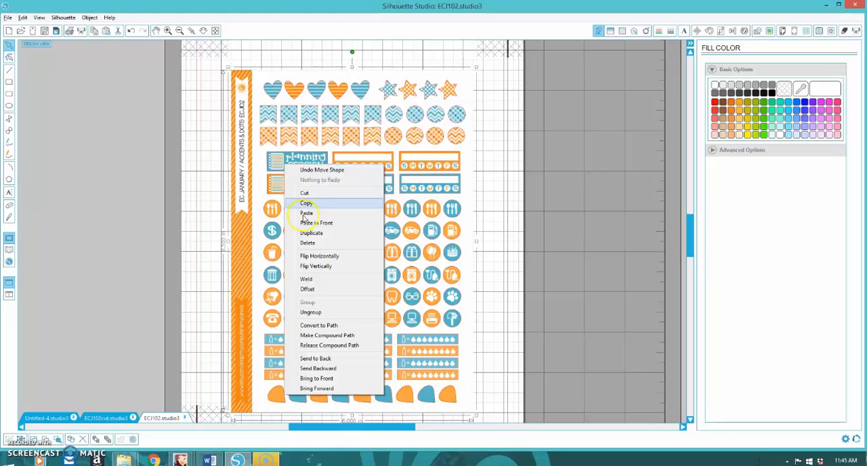
click(311, 312)
click(126, 165)
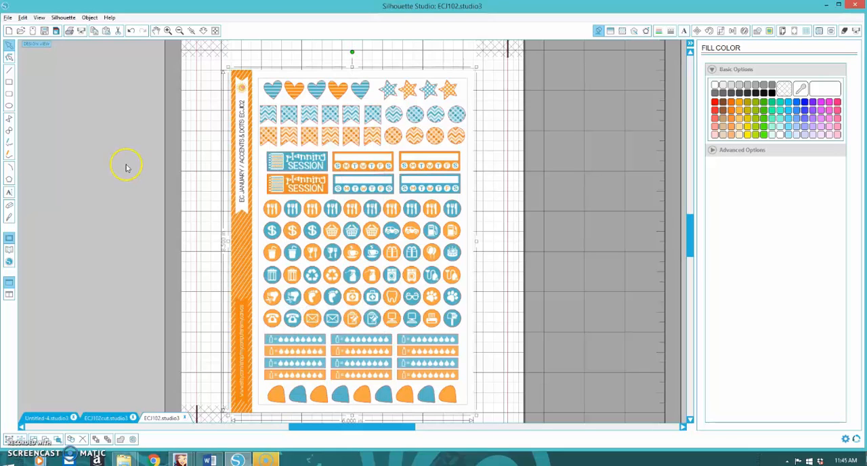
click(269, 137)
click(288, 115)
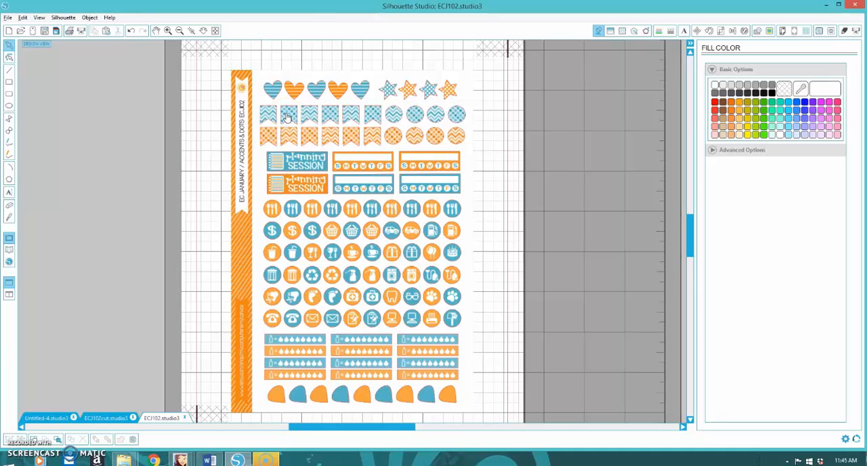
click(288, 117)
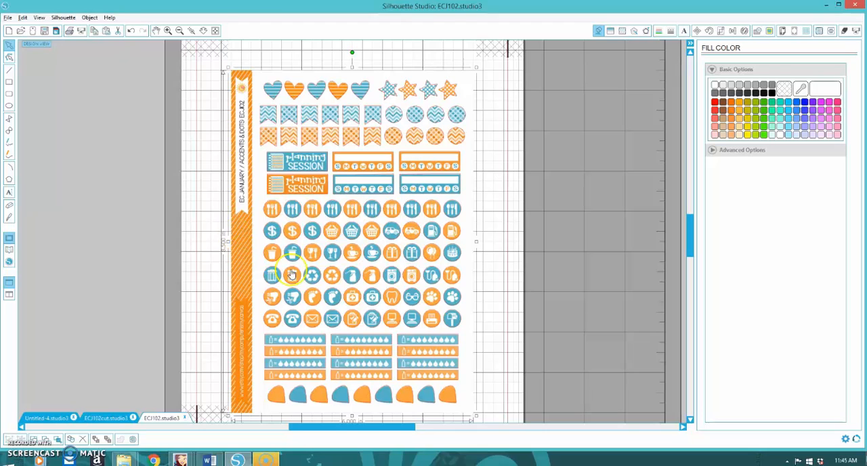
Step: Save the document as ECJ102 in Silhouette Studio V3 format in the Print & Cut OFFICIAL FILES folder
click(7, 18)
mouse_move(19, 93)
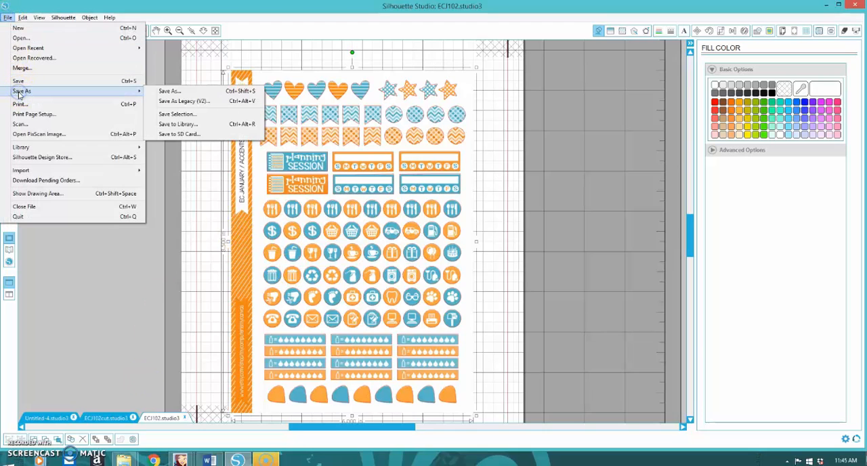
click(163, 91)
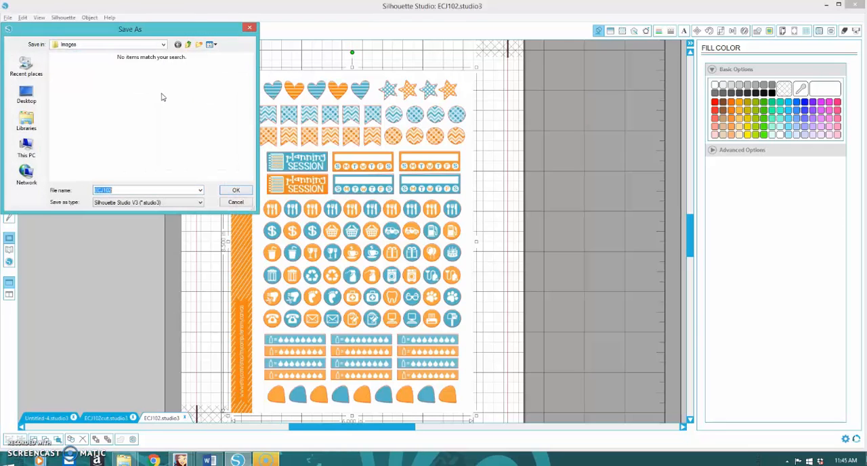
click(26, 92)
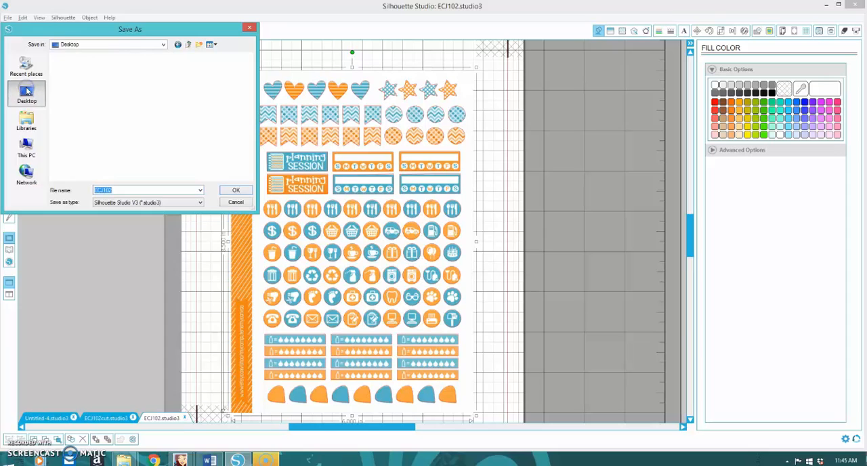
double_click(202, 135)
double_click(117, 191)
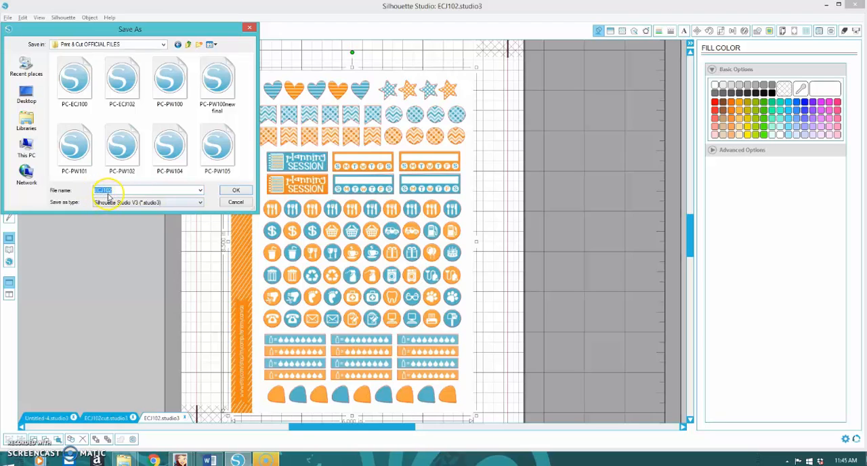
click(231, 191)
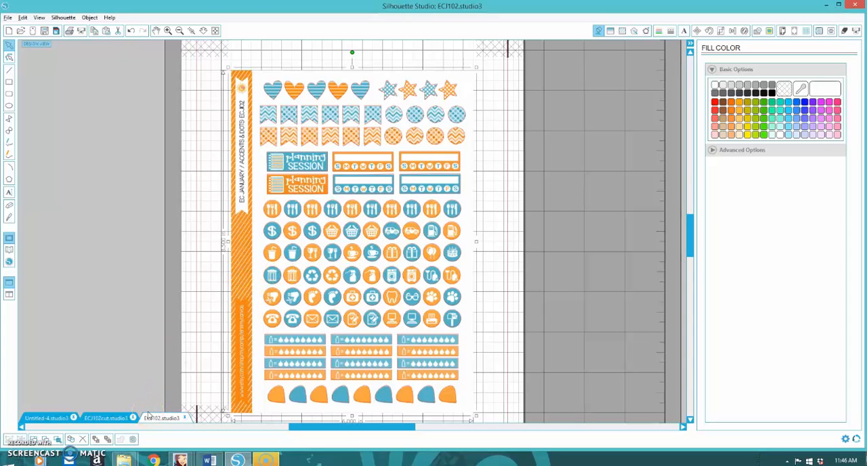
Step: Fit the whole page with the sticker sheet and registration marks in the window
click(7, 17)
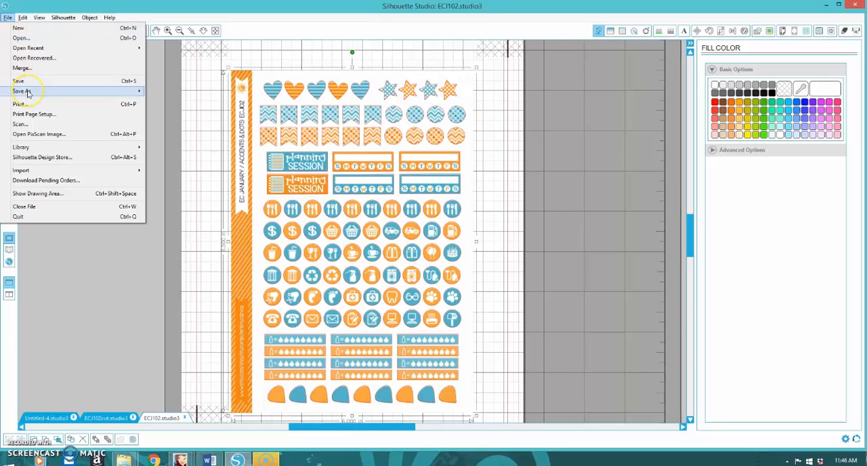
mouse_move(27, 93)
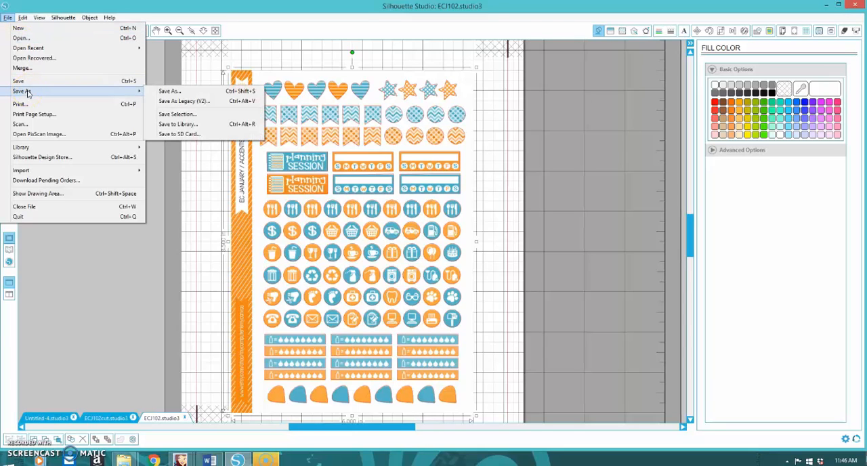
mouse_move(38, 17)
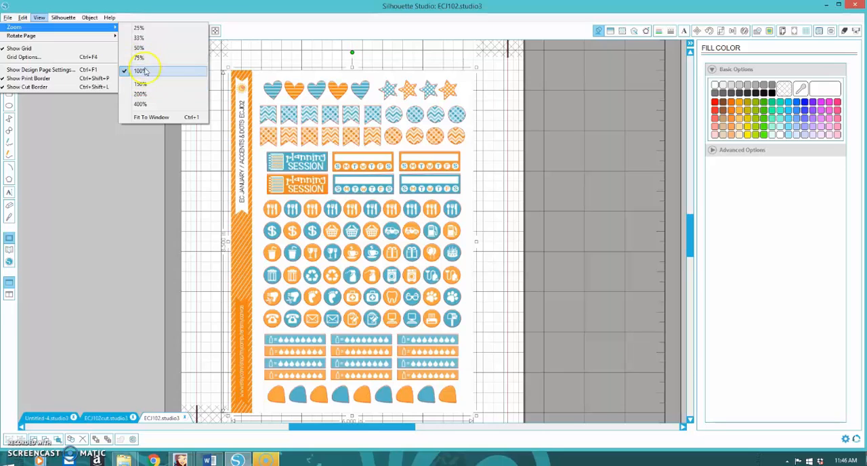
click(145, 117)
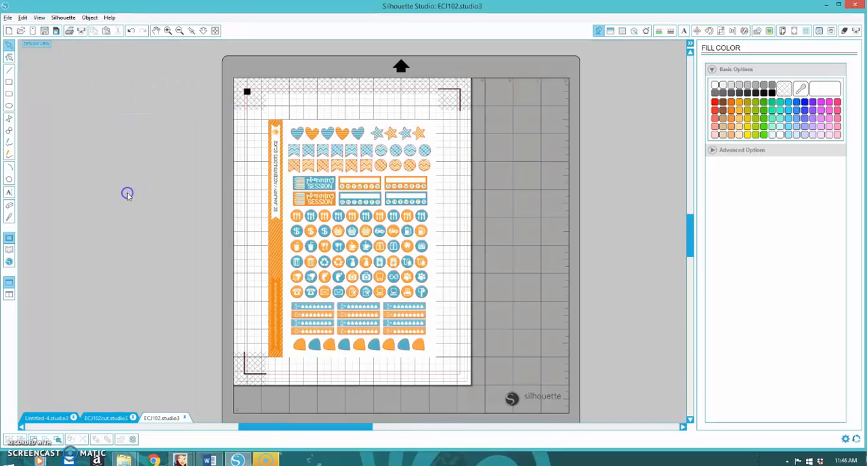